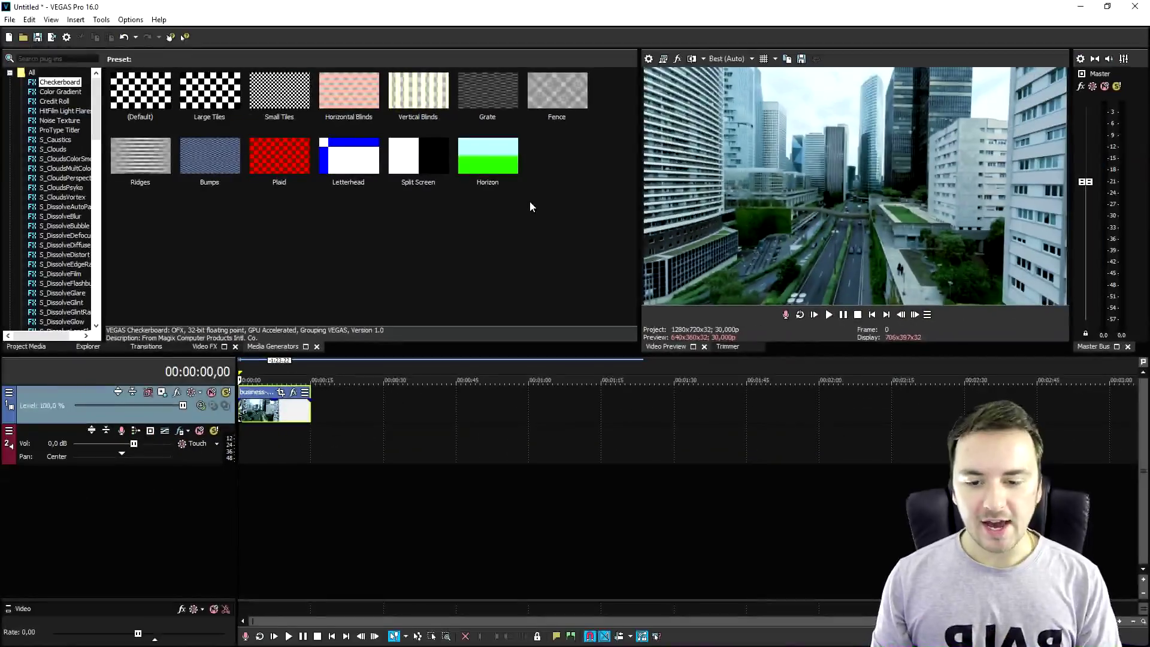
Zoom the timeline in so the city drone clip spans most of the view
scroll(515, 425, "up", 5)
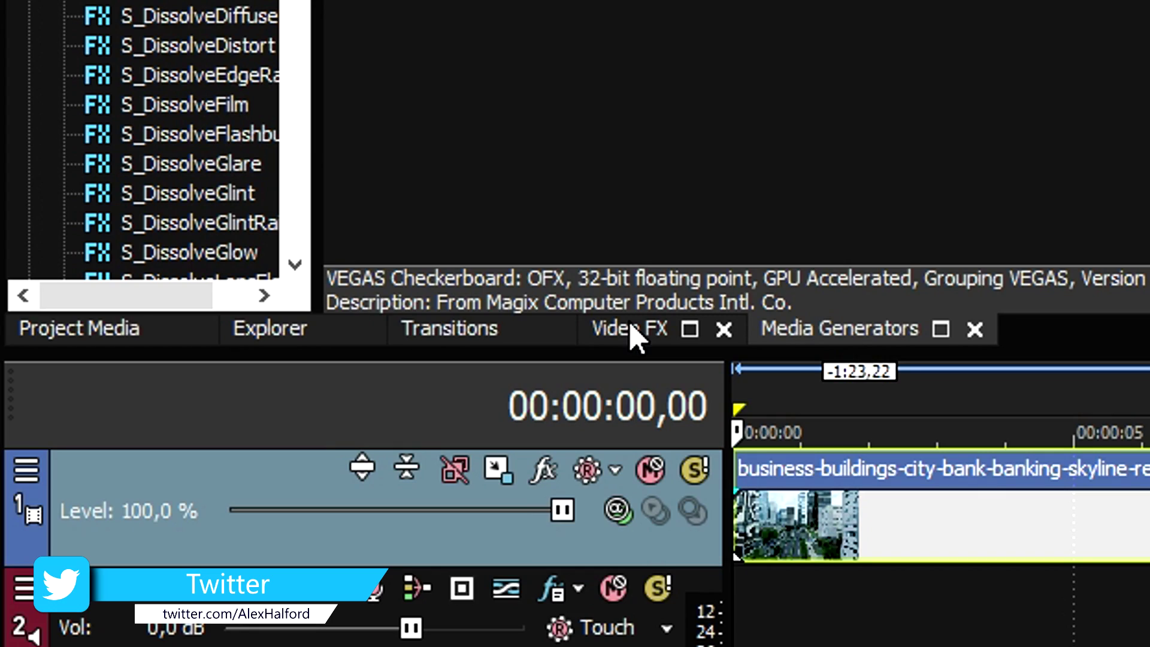
Apply the Color Corrector effect from Video FX to the city drone clip
left_click(205, 346)
scroll(66, 166, "up", 10)
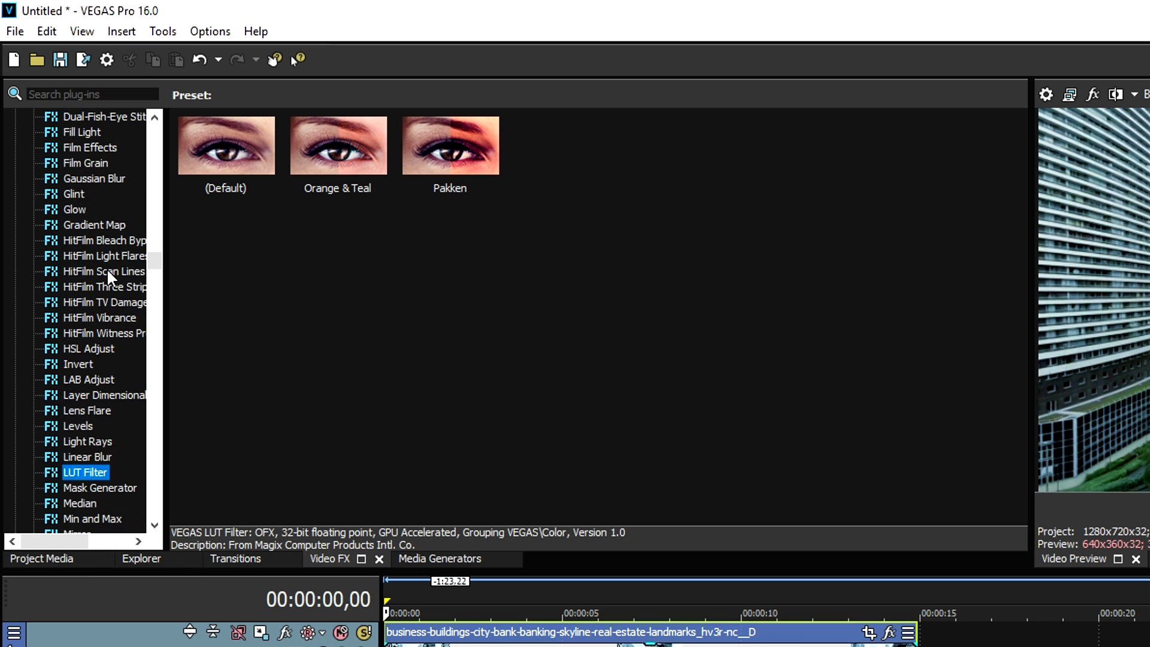
scroll(113, 264, "up", 2)
scroll(121, 255, "up", 4)
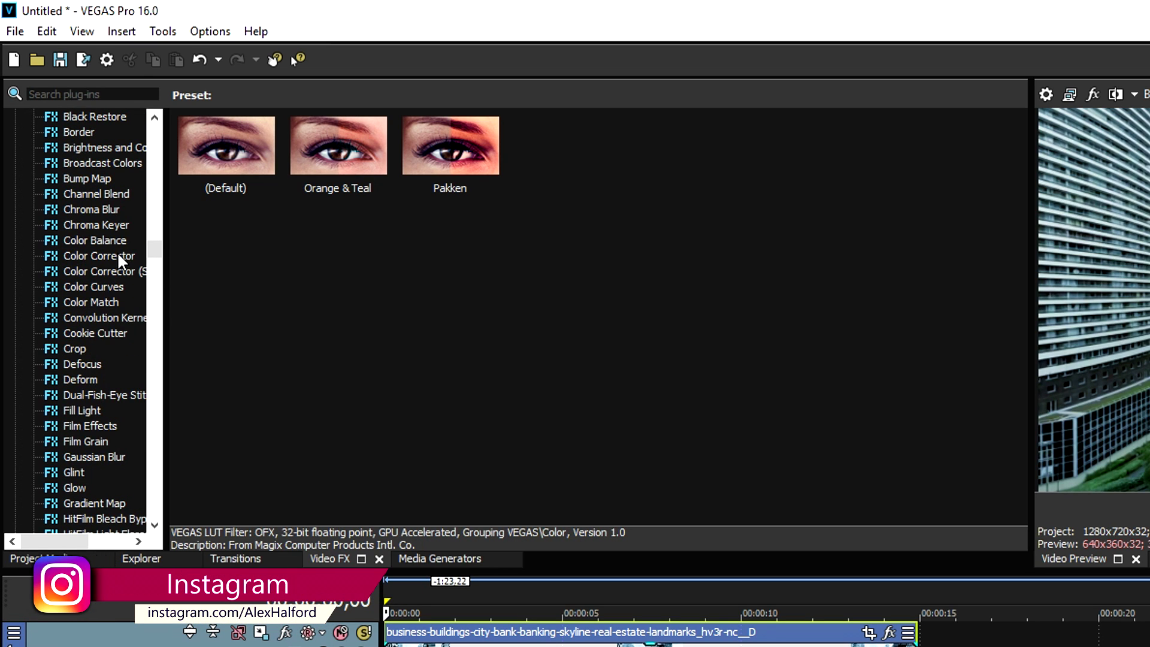
left_click(118, 258)
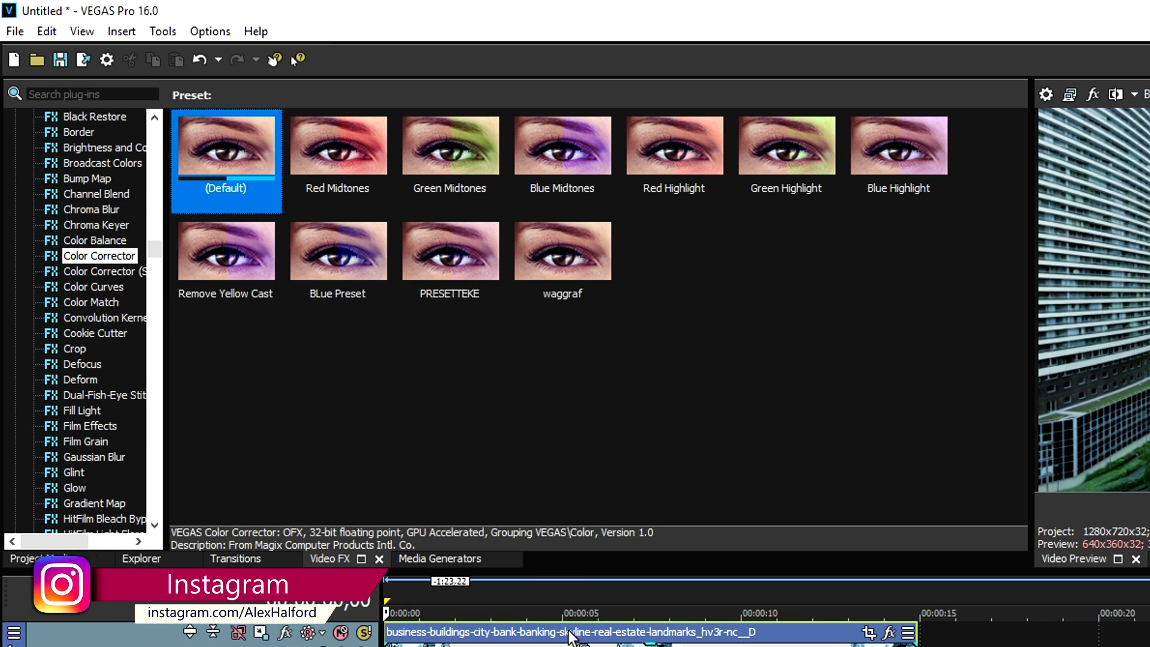
left_click_drag(569, 636, 570, 636)
Shift the Color Corrector's Low colour wheel balance and close the effect settings
left_click_drag(589, 347, 675, 363)
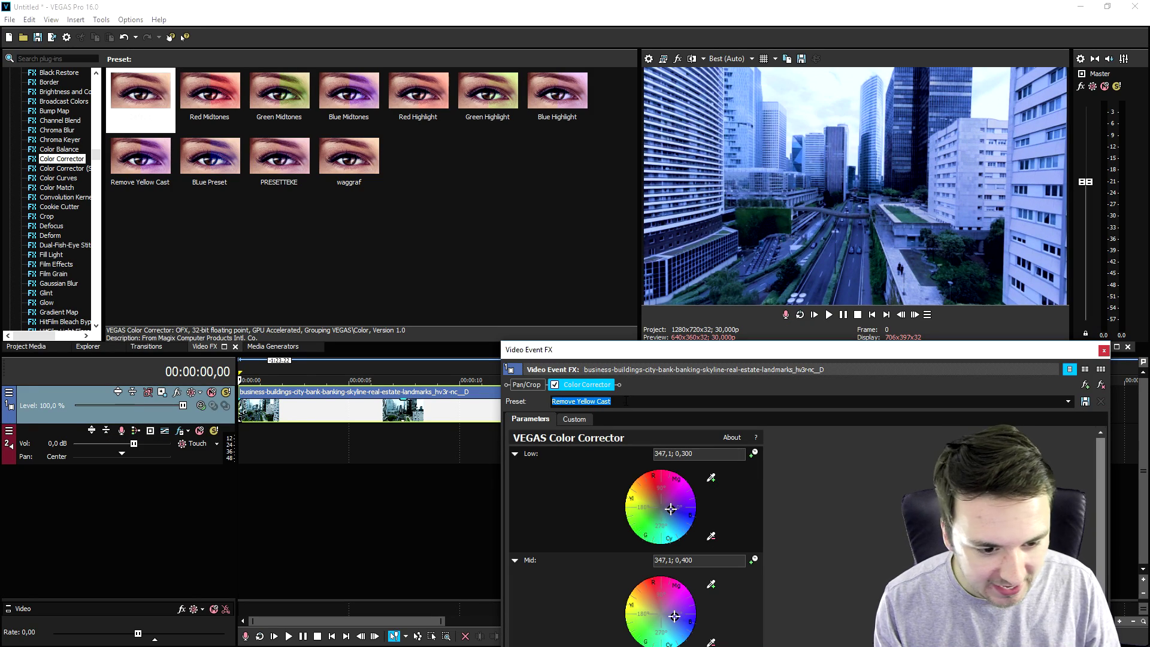
scroll(732, 401, "up", 4)
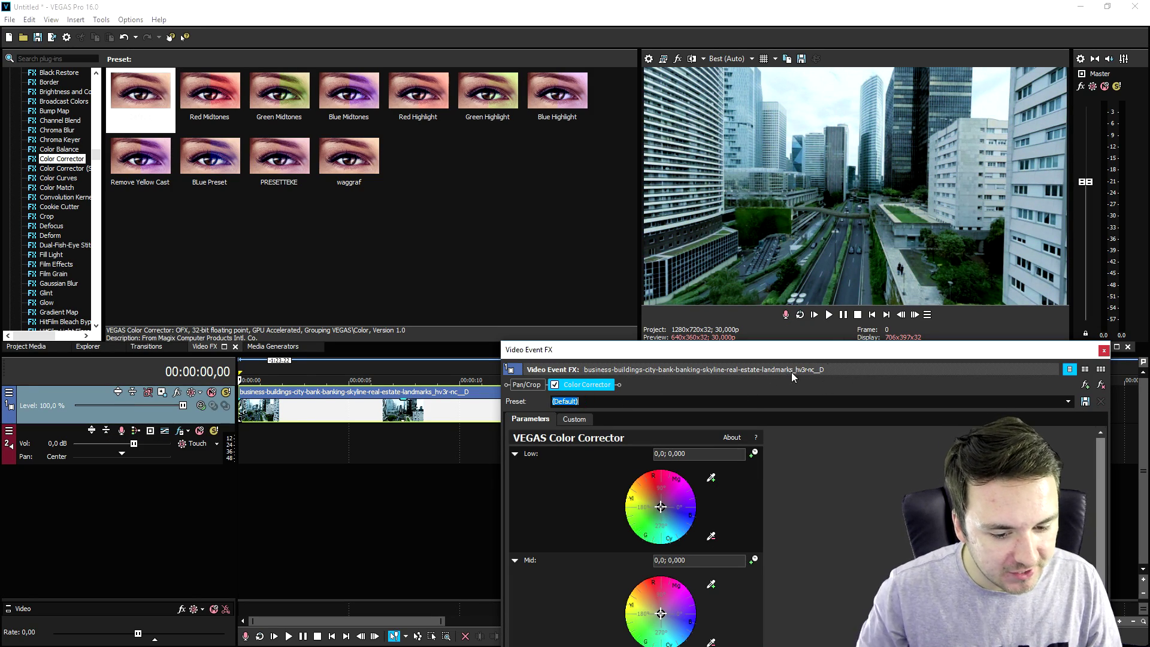
left_click_drag(758, 351, 697, 335)
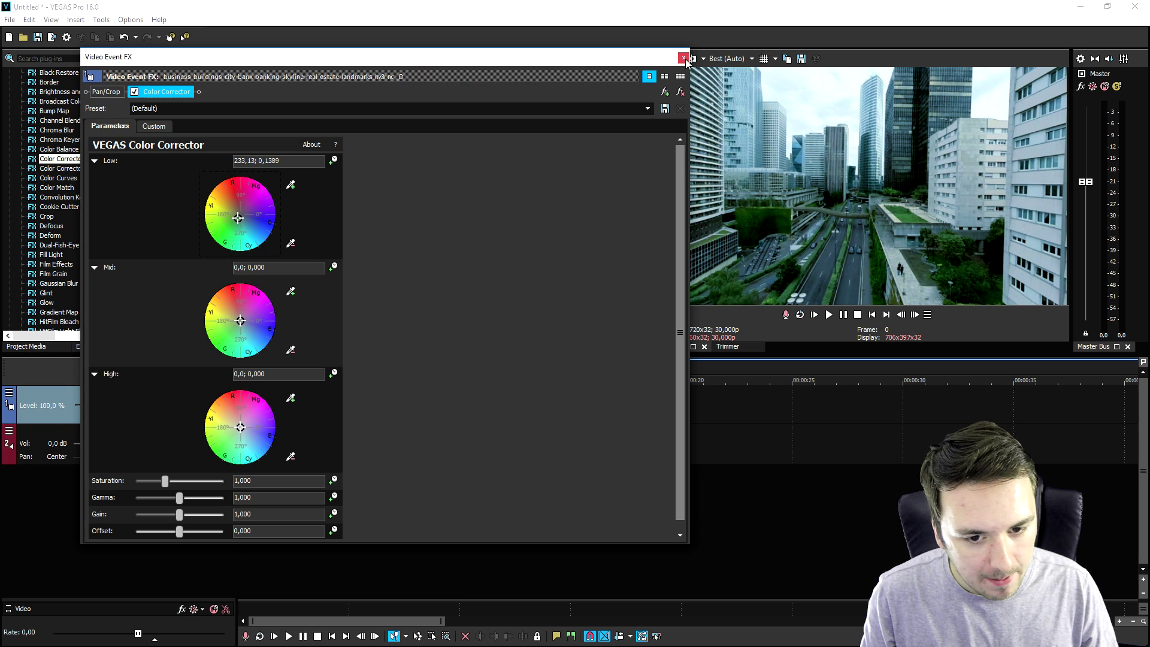
left_click(684, 58)
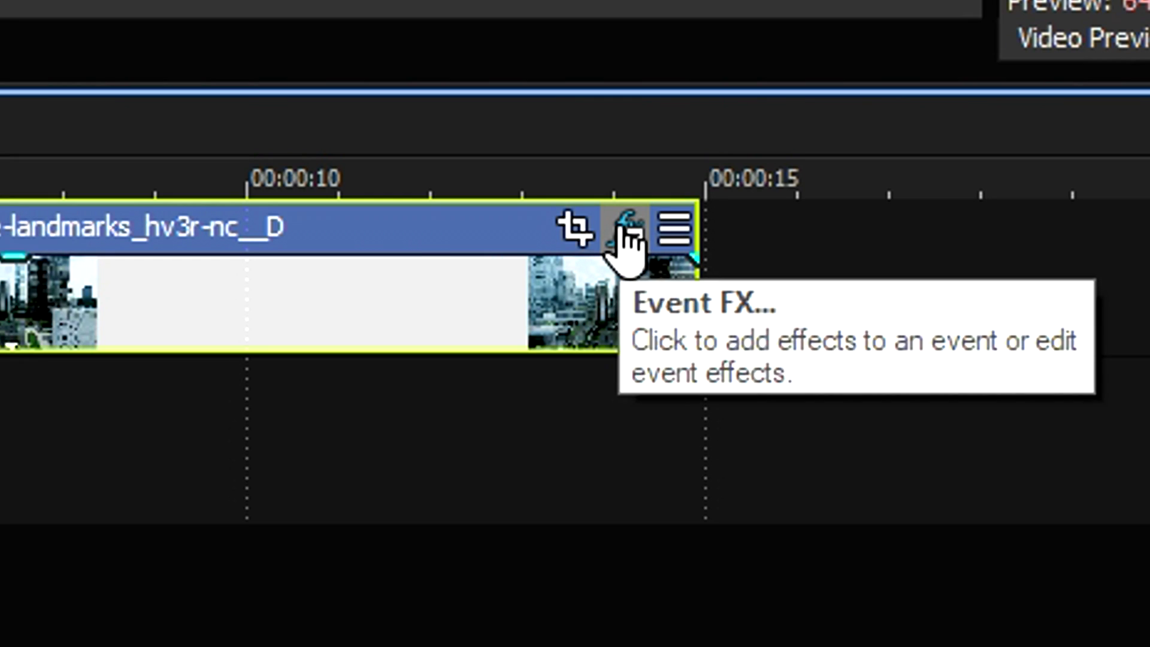
left_click(626, 230)
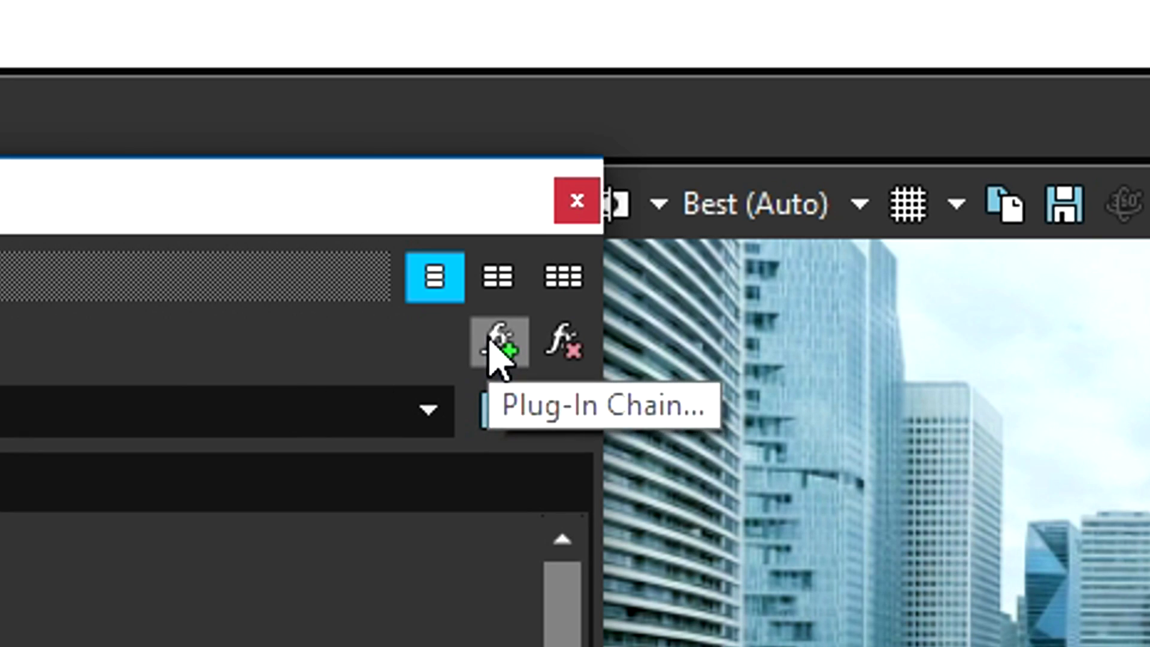
Add the 1 Turqoise GLARE W/Letterbox filter package to the clip's plug-in chain
left_click(492, 344)
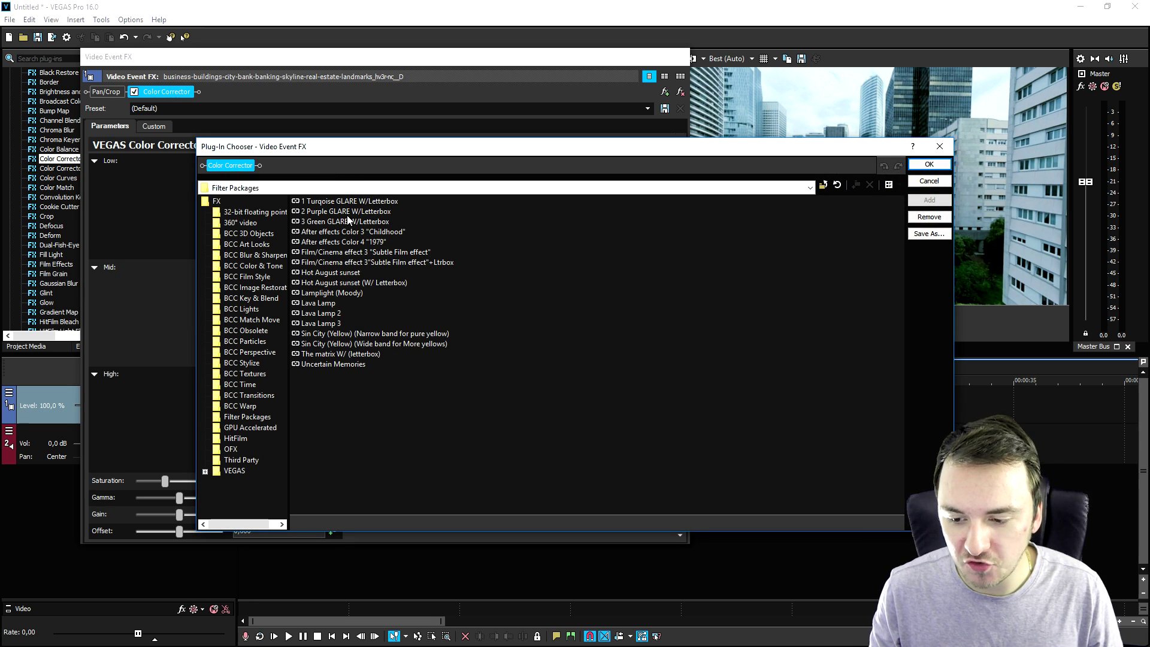
left_click(332, 204)
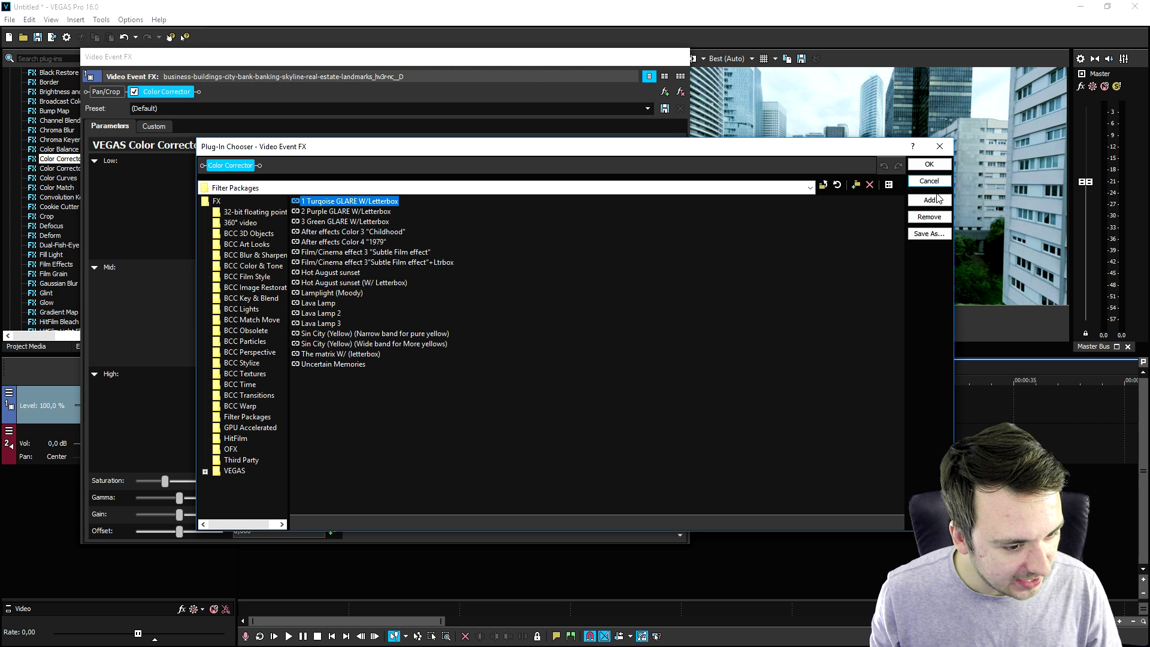
left_click(939, 204)
left_click(929, 164)
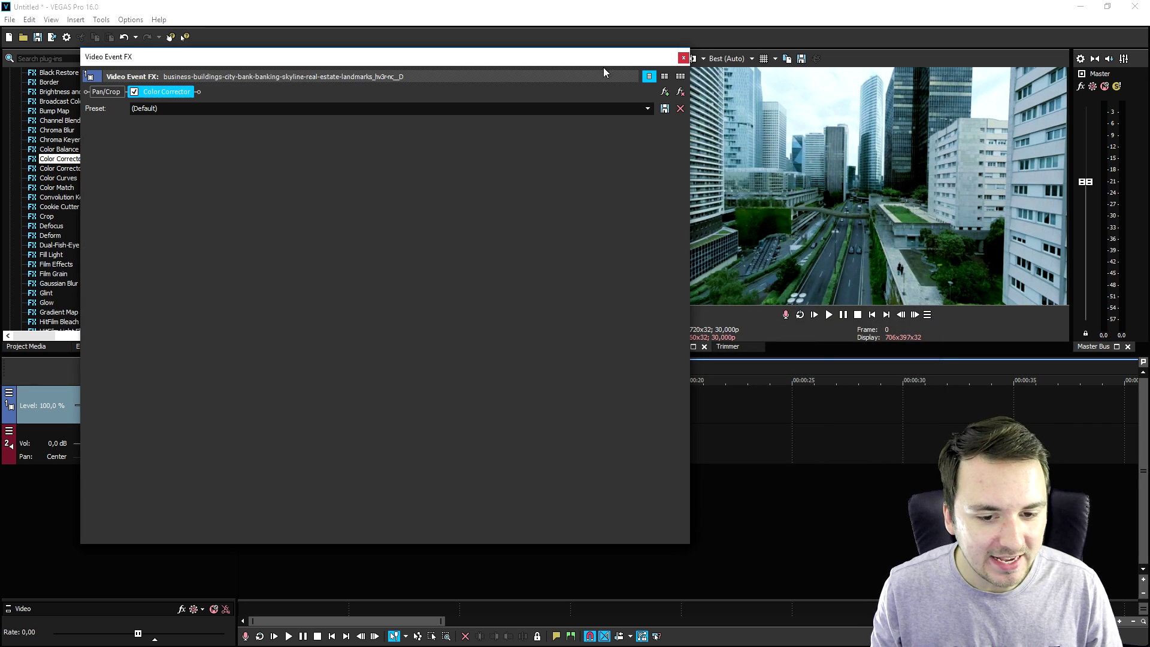
left_click(683, 58)
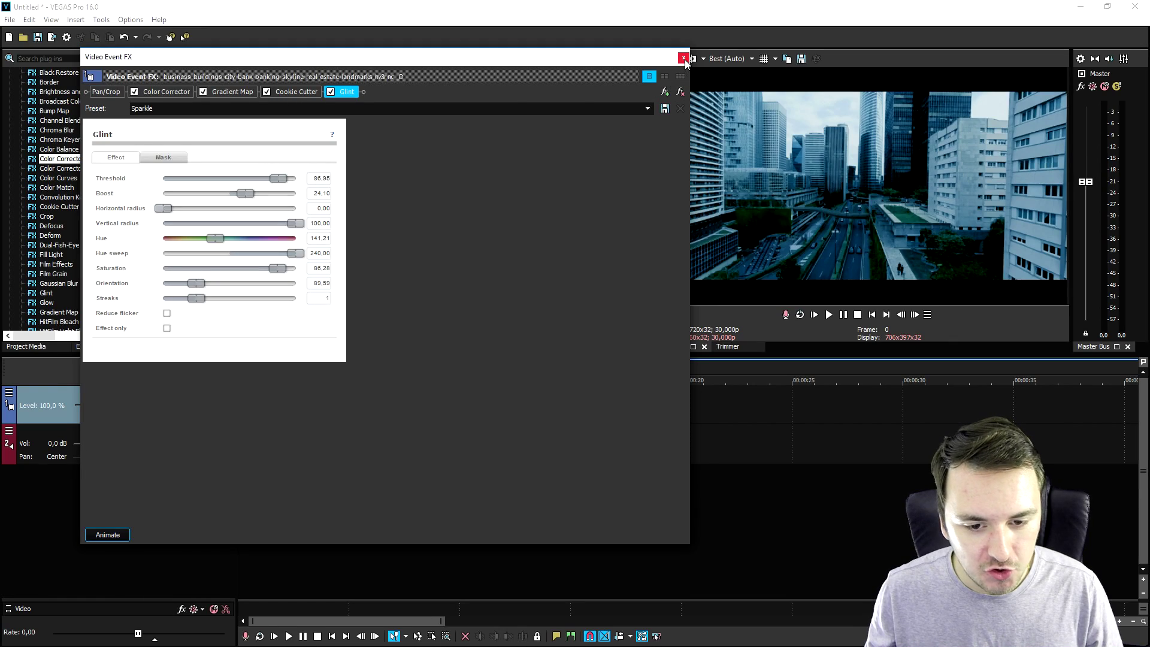
left_click(683, 58)
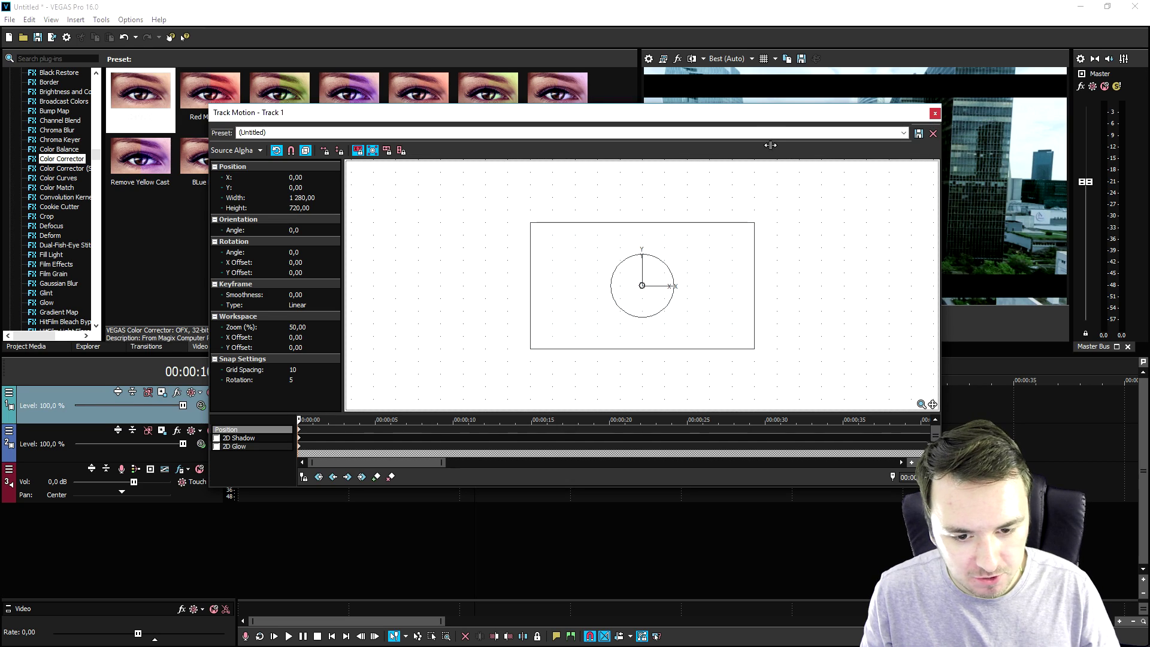
Enlarge the 2K crop-bars overlay slightly and stretch it from the timeline start to the clip's end
mouse_move(739, 123)
left_mouse_down()
mouse_move(783, 288)
mouse_move(846, 313)
left_mouse_up()
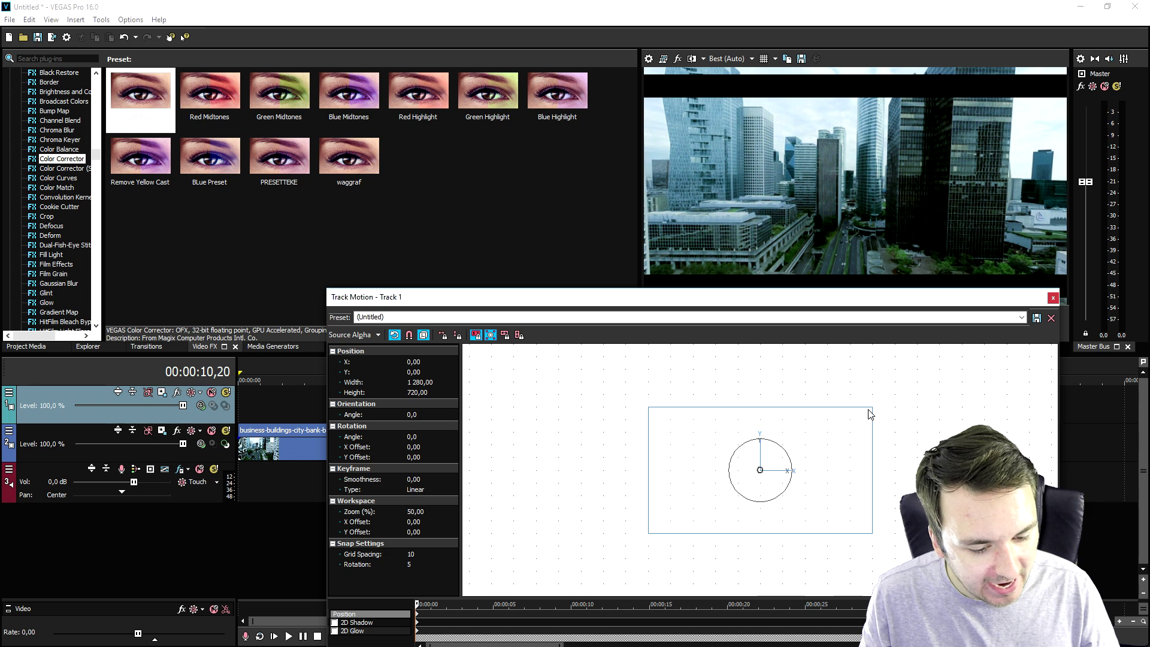
left_click_drag(874, 406, 884, 413)
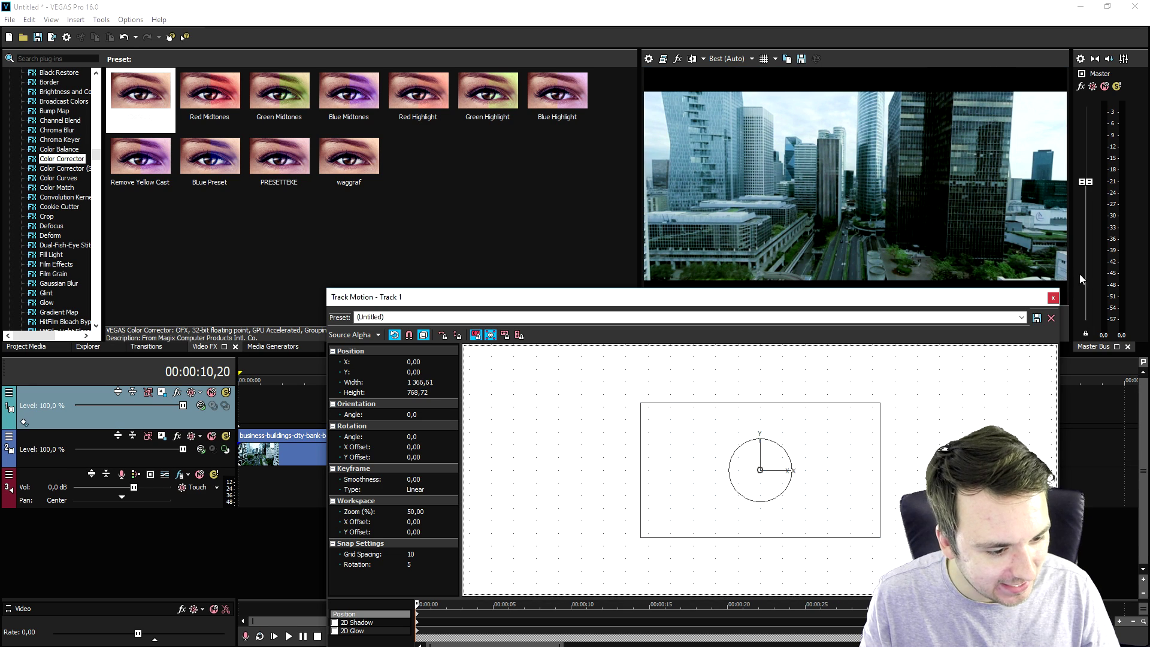
left_click(1053, 297)
left_click(873, 315)
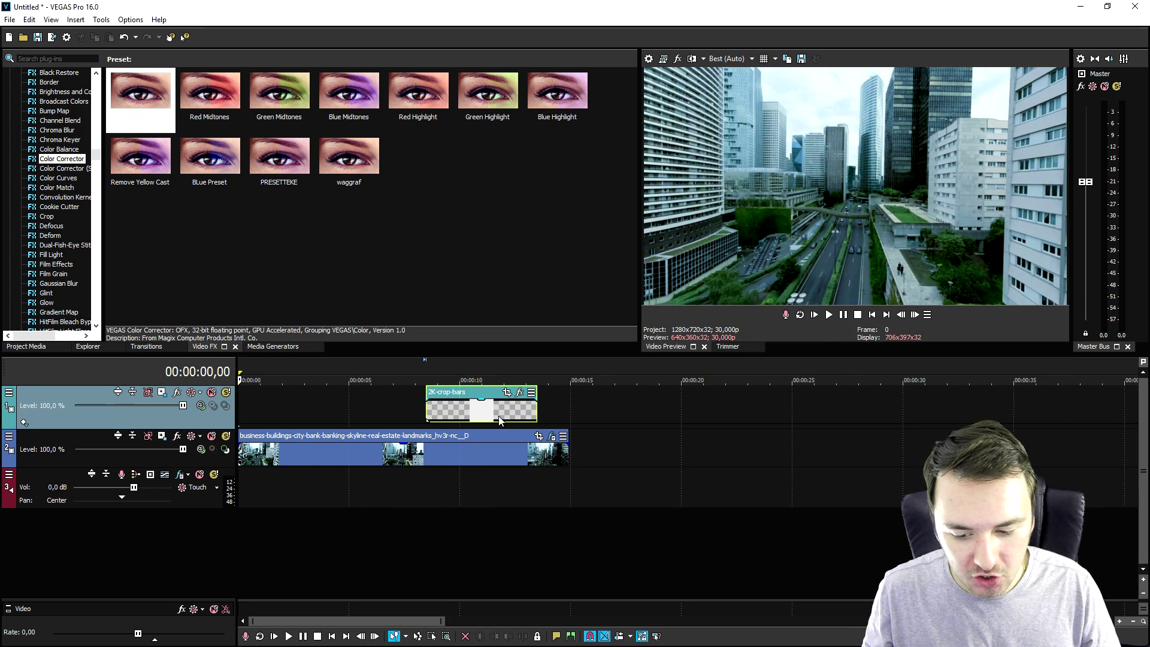
left_click_drag(427, 413, 239, 414)
left_click_drag(346, 421, 568, 421)
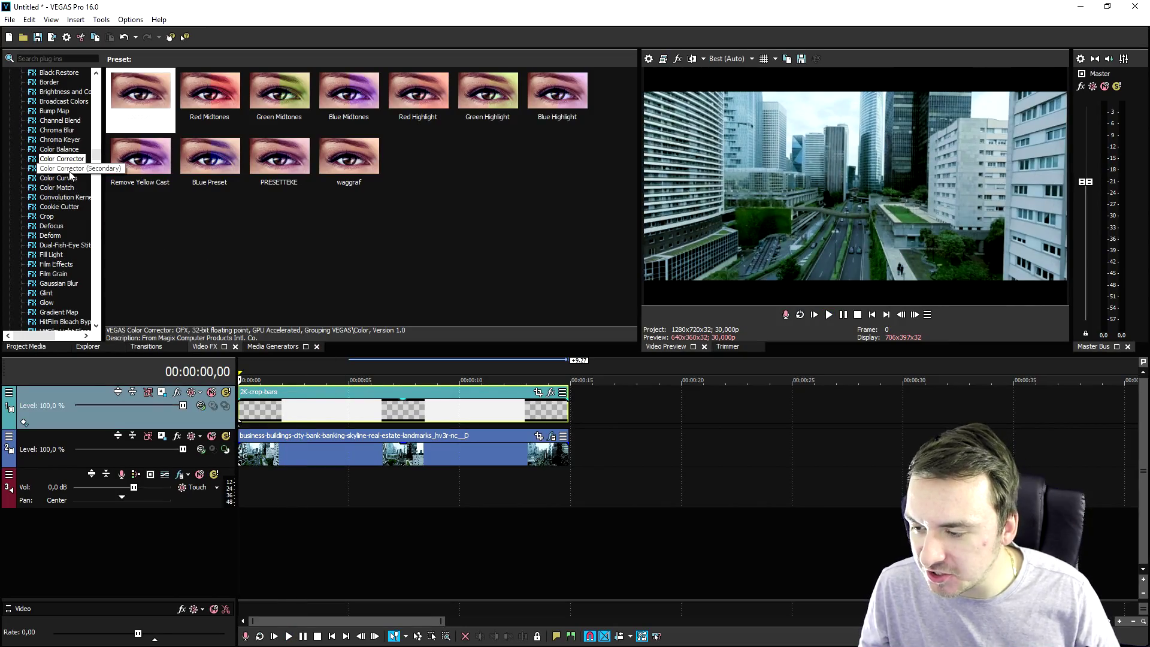
left_click(70, 170)
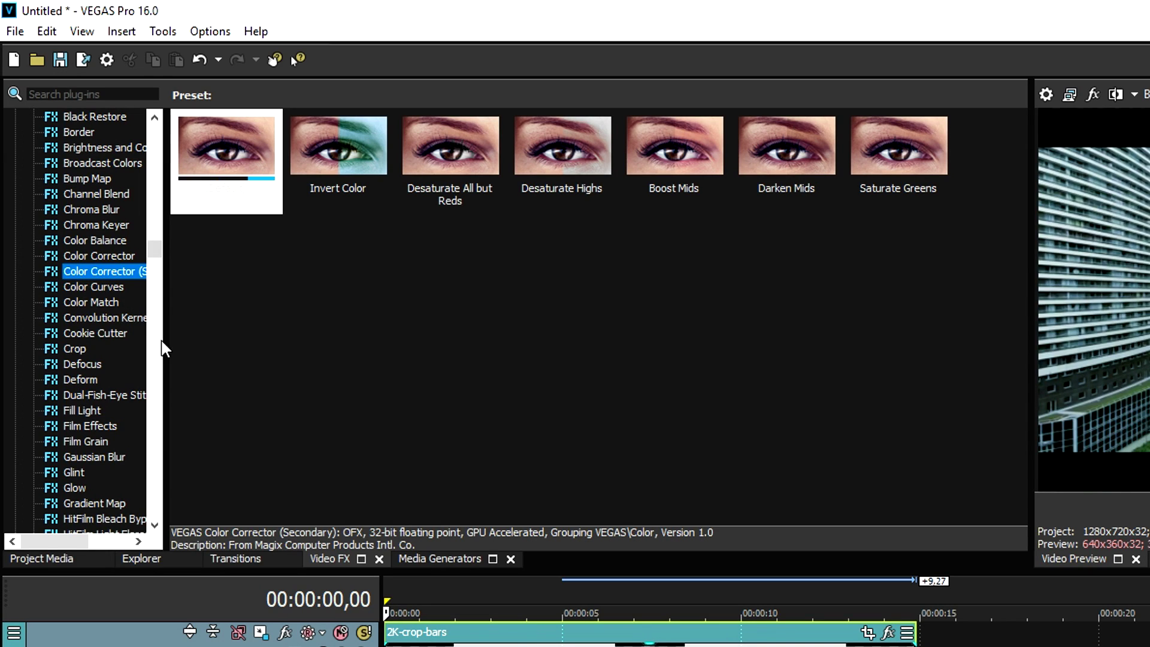
Apply the default Color Corrector (Secondary) preset to the drone clip
left_click(141, 94)
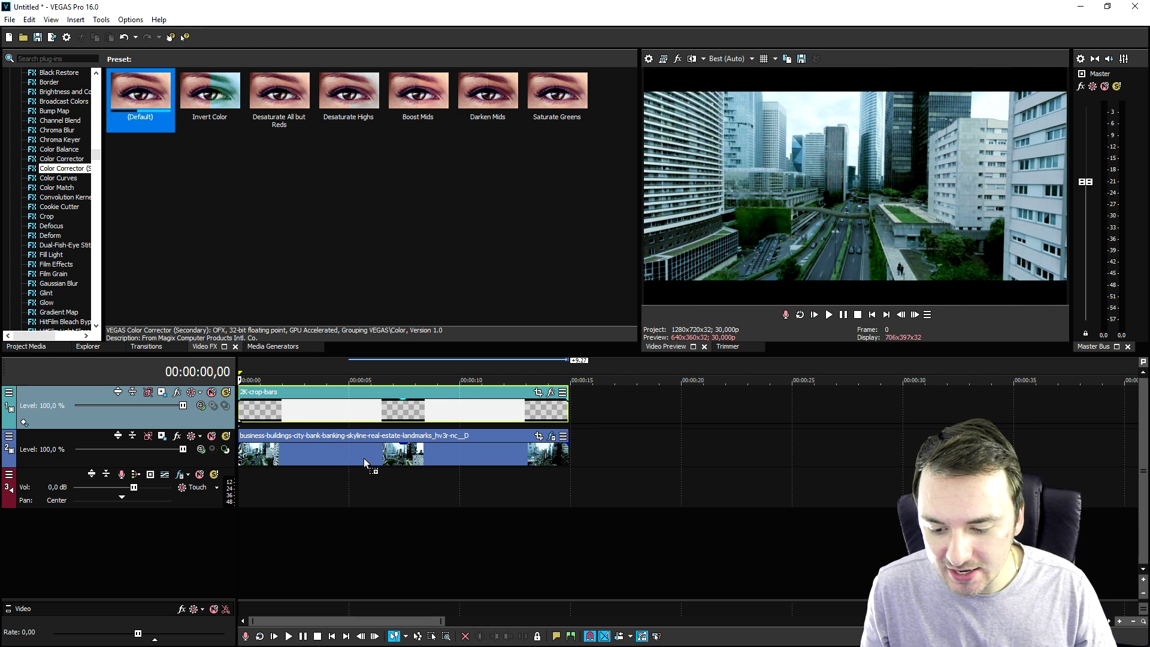
left_click_drag(364, 460, 365, 458)
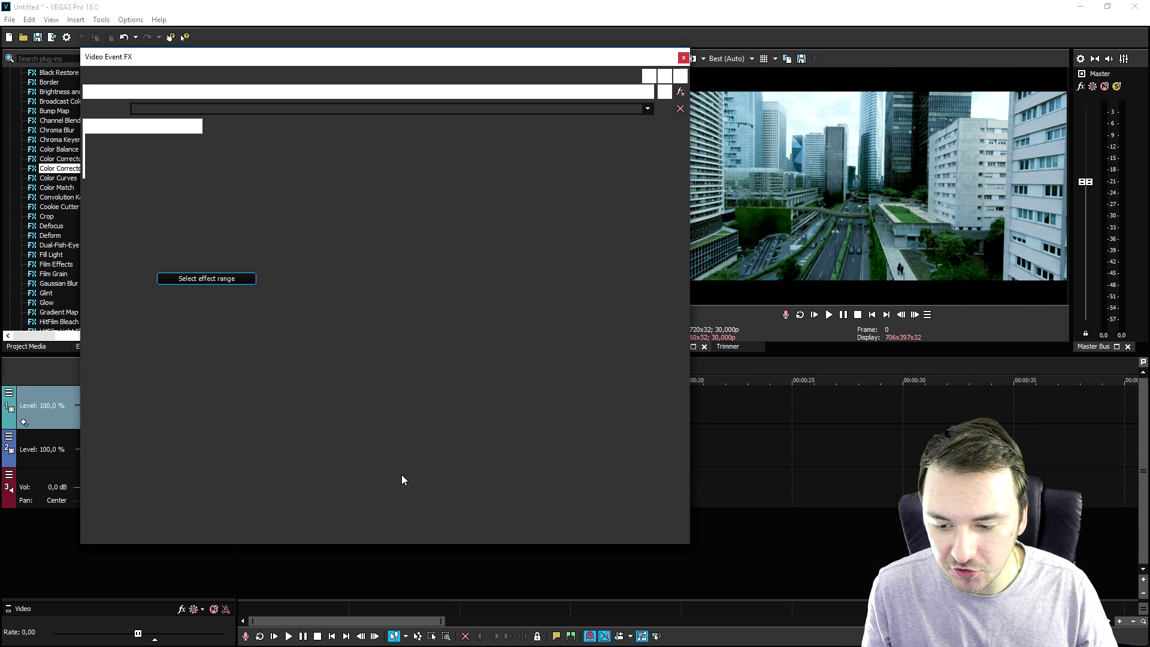
left_click_drag(285, 62, 754, 347)
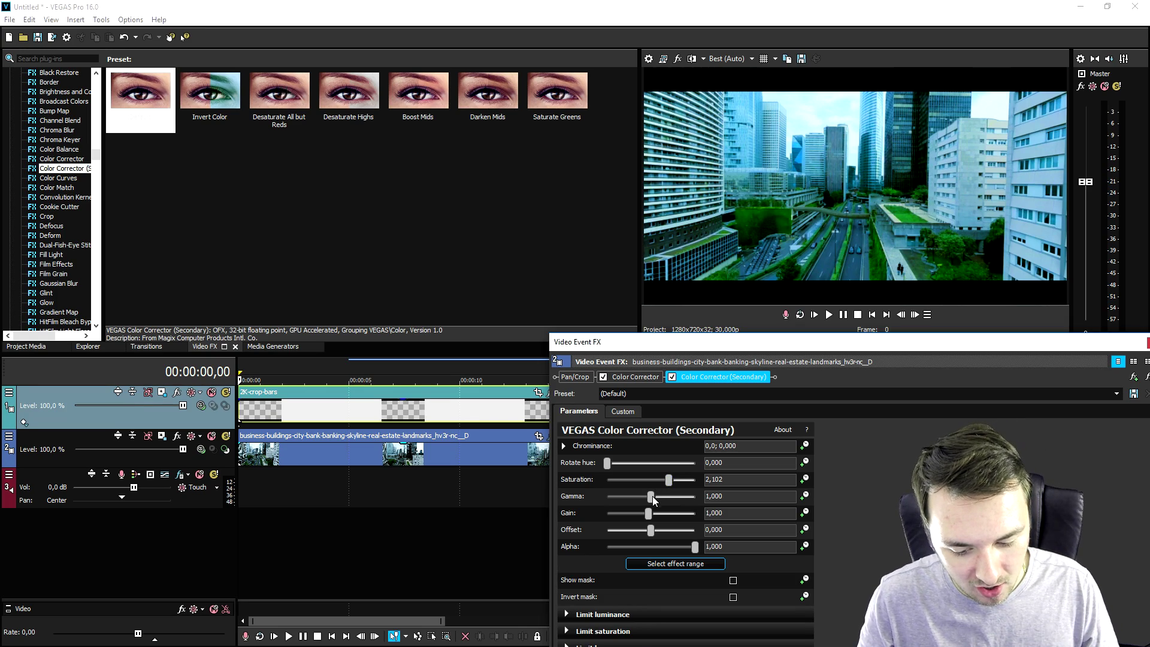
Lower the secondary corrector's Gamma and push the chrominance wheel toward cyan
mouse_move(650, 497)
left_mouse_down()
mouse_move(635, 497)
mouse_move(652, 514)
left_mouse_up()
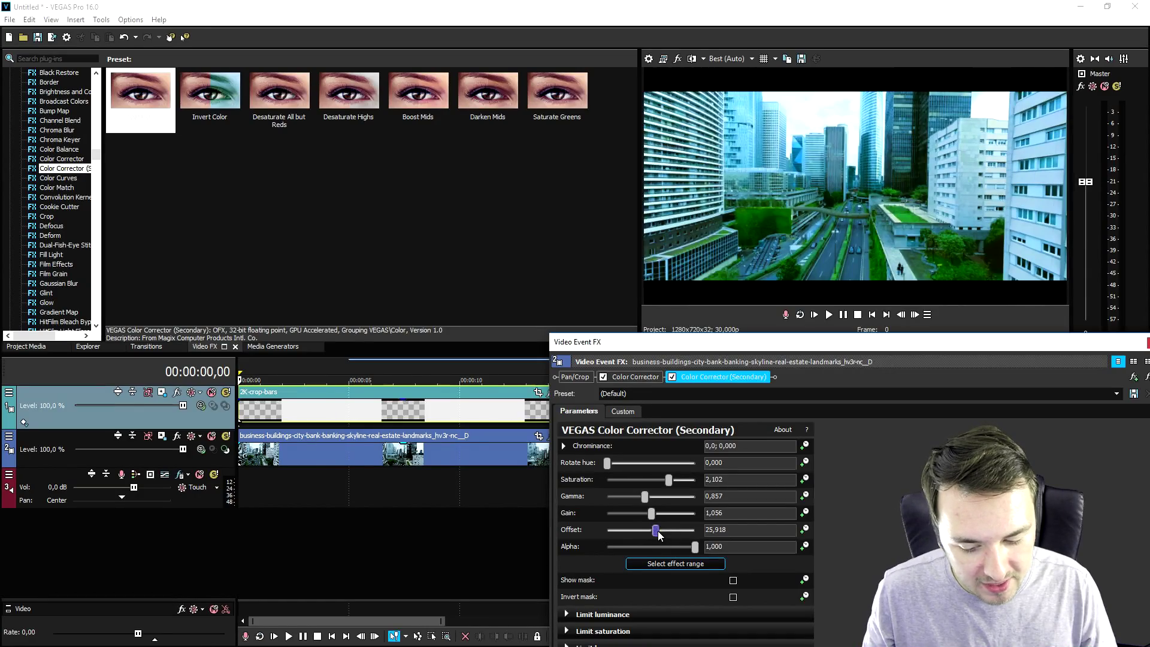
left_click(623, 412)
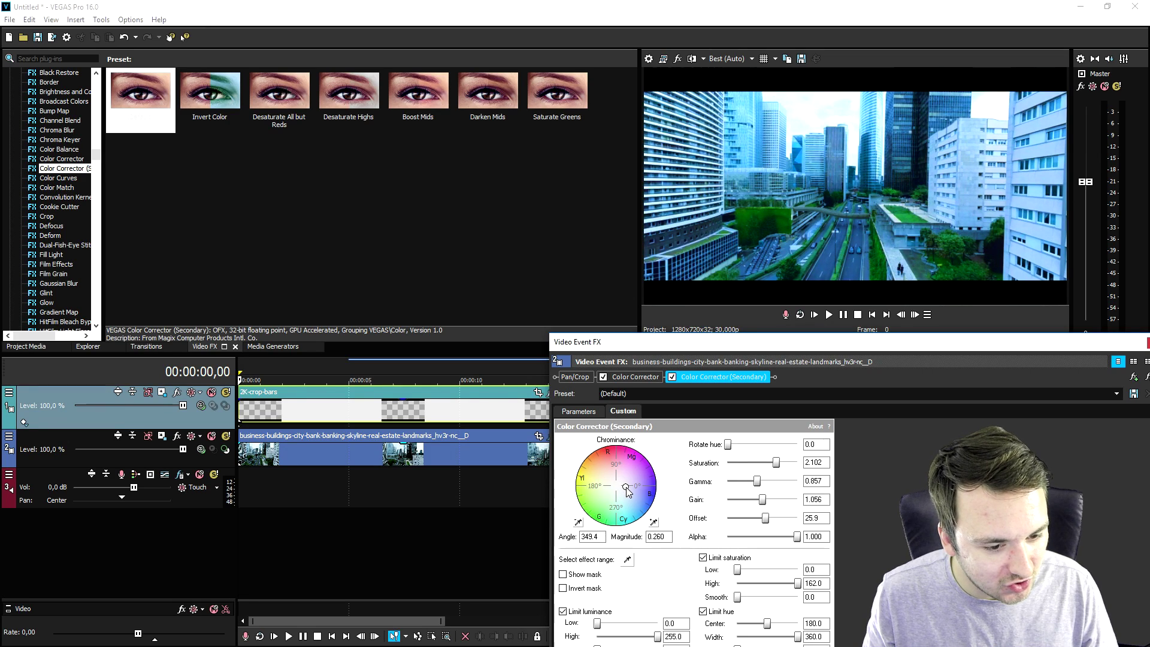
mouse_move(613, 495)
left_mouse_down()
mouse_move(627, 504)
mouse_move(626, 491)
left_mouse_up()
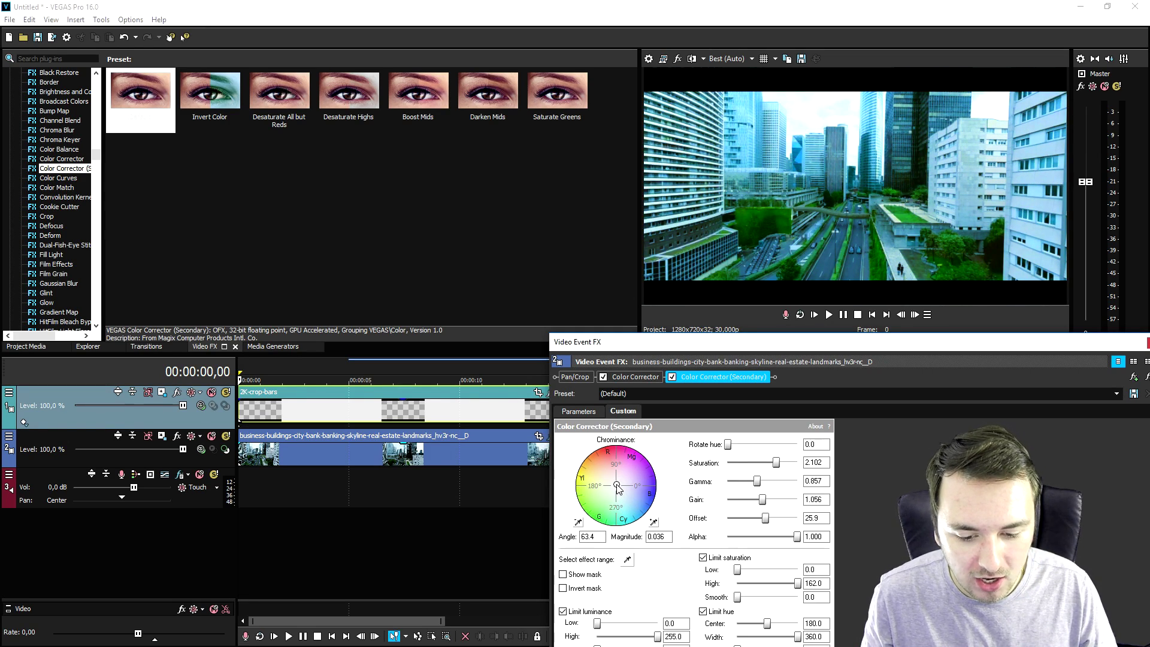
left_click_drag(1041, 352, 1037, 352)
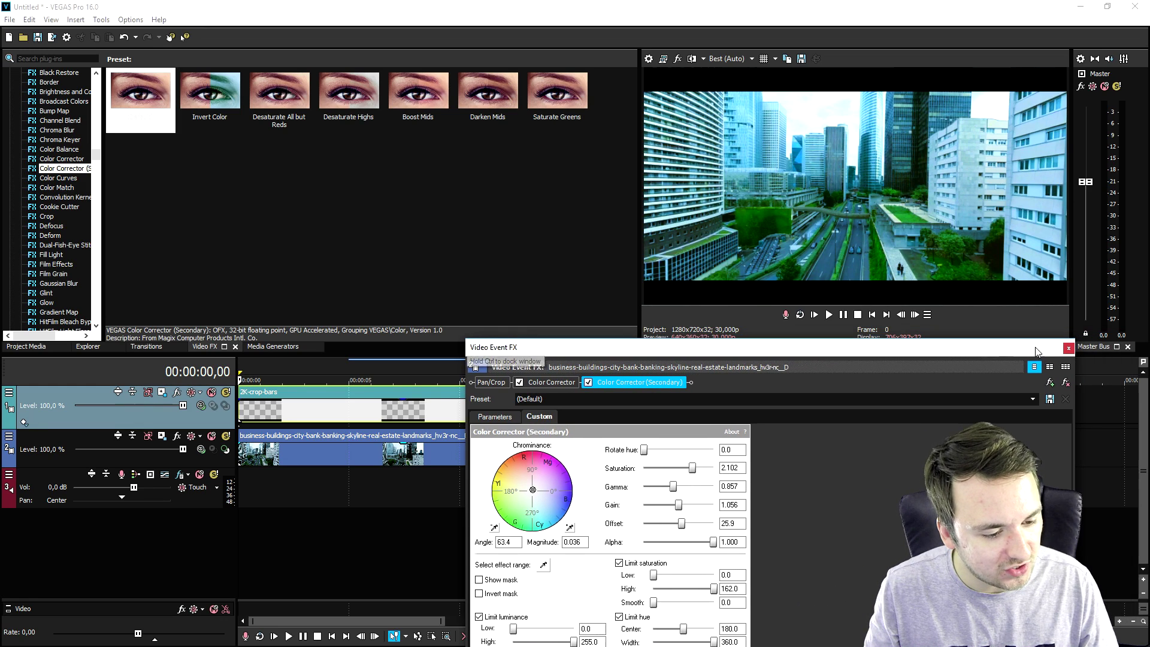
left_click(1069, 348)
left_click(479, 406)
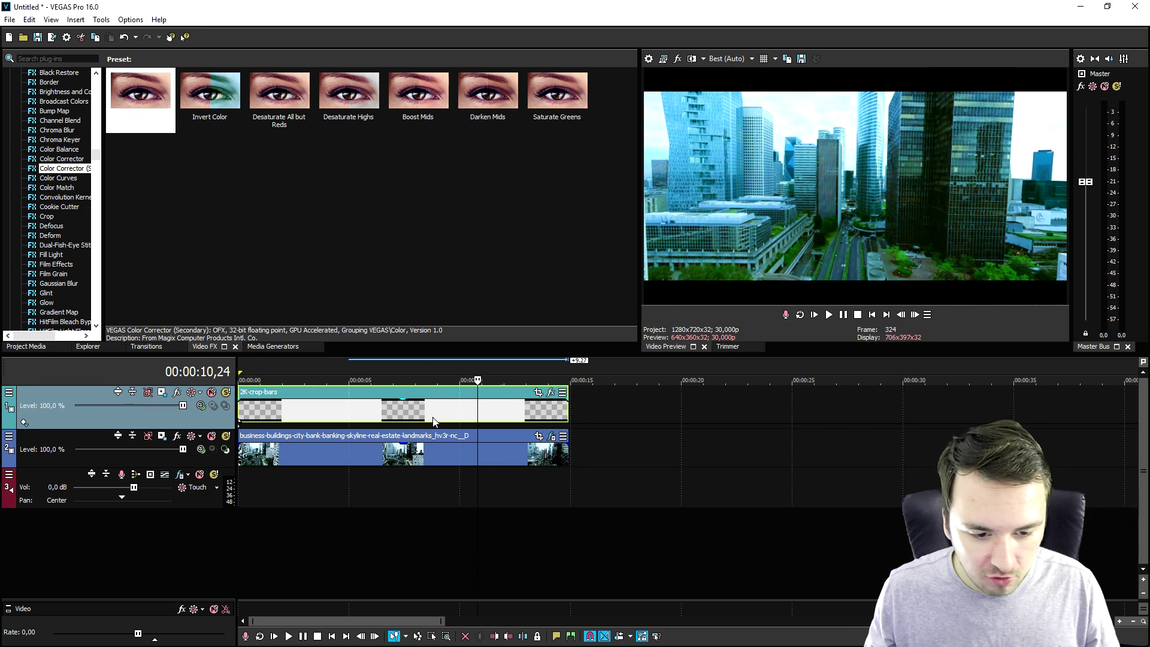
Undo twice to remove the teal colour grade and the crop-bars extension
key("ctrl+z")
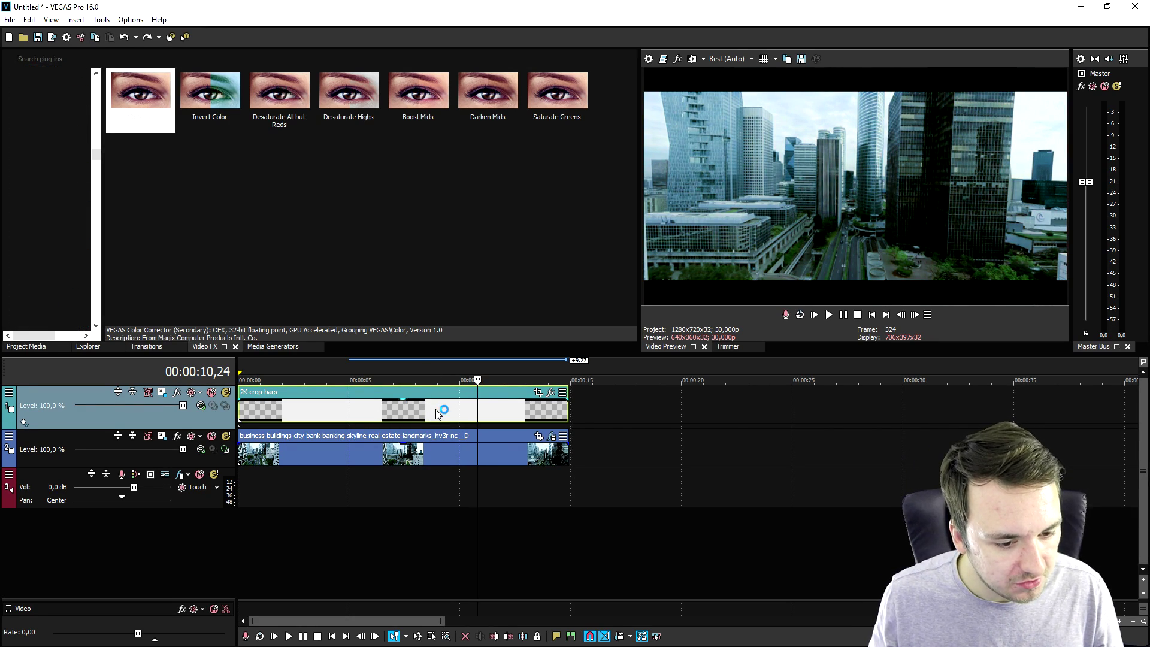
key("ctrl+z")
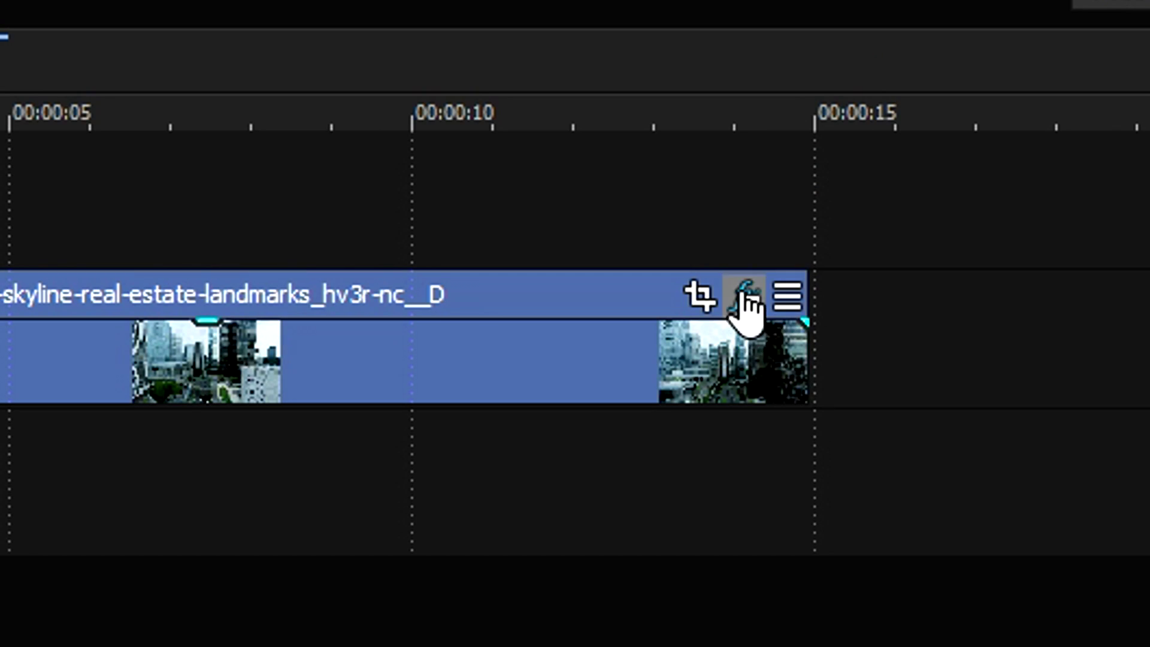
Add the Hot August sunset (W/ Letterbox) filter package to the clip's plug-in chain
left_click(552, 437)
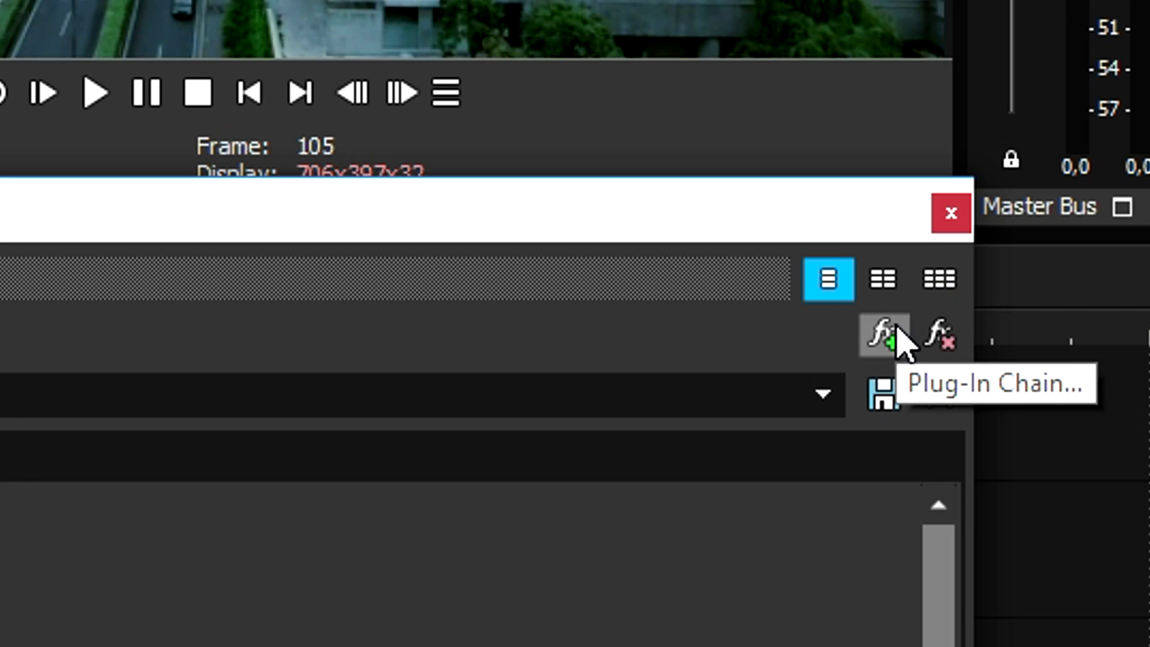
left_click(898, 333)
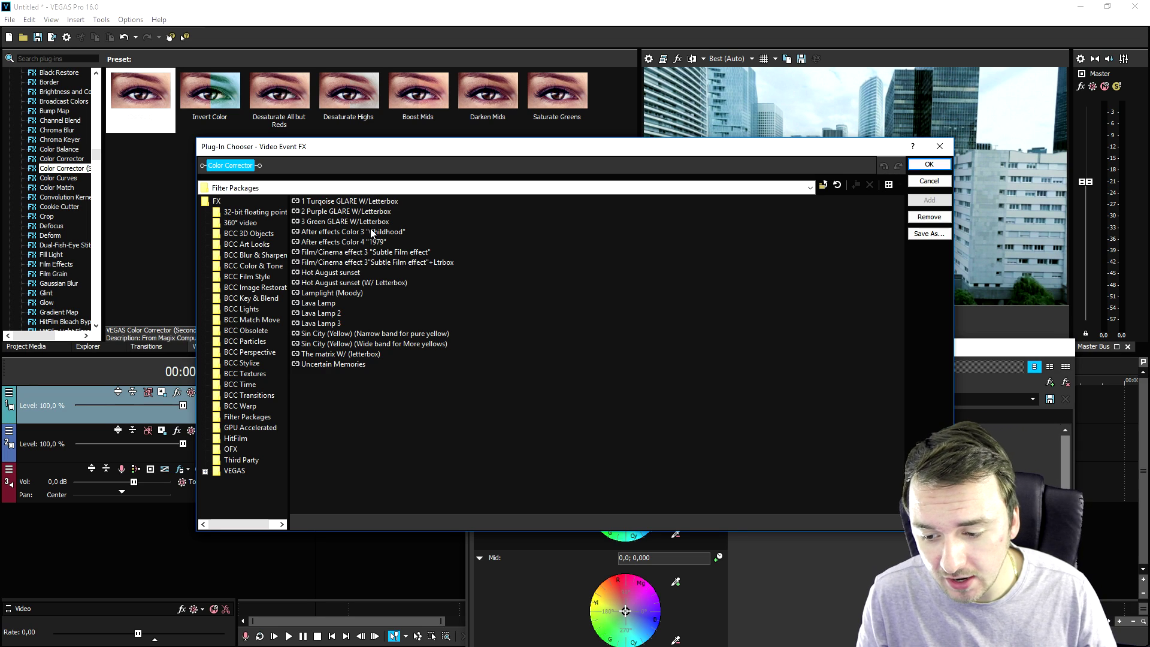
left_click(362, 242)
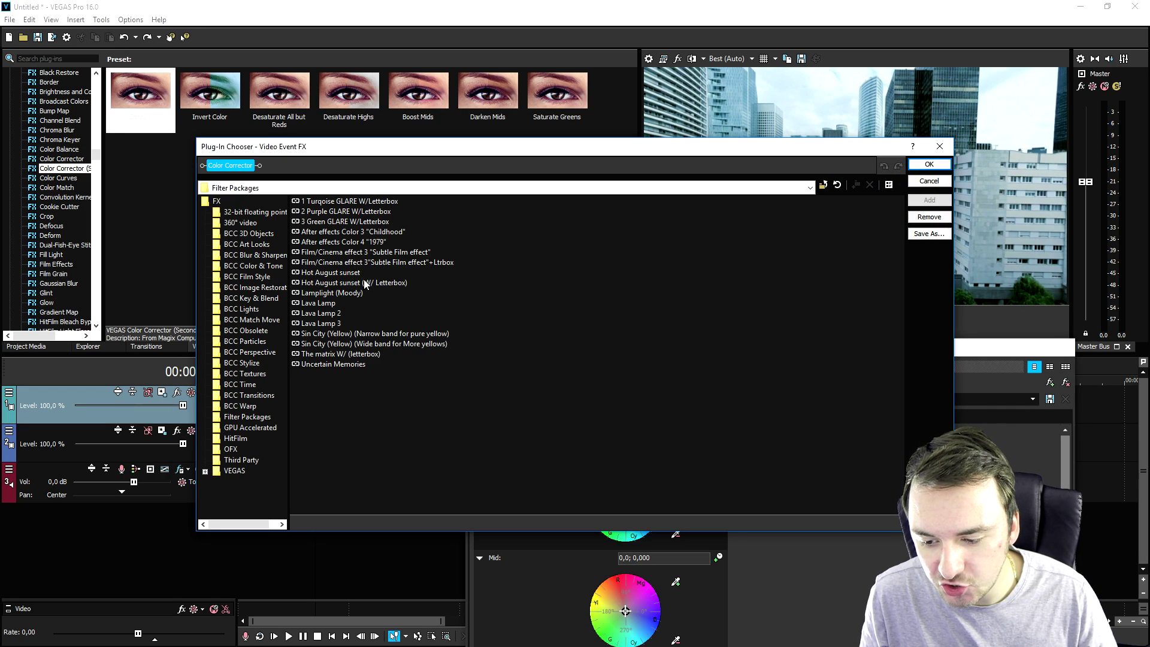
left_click(361, 283)
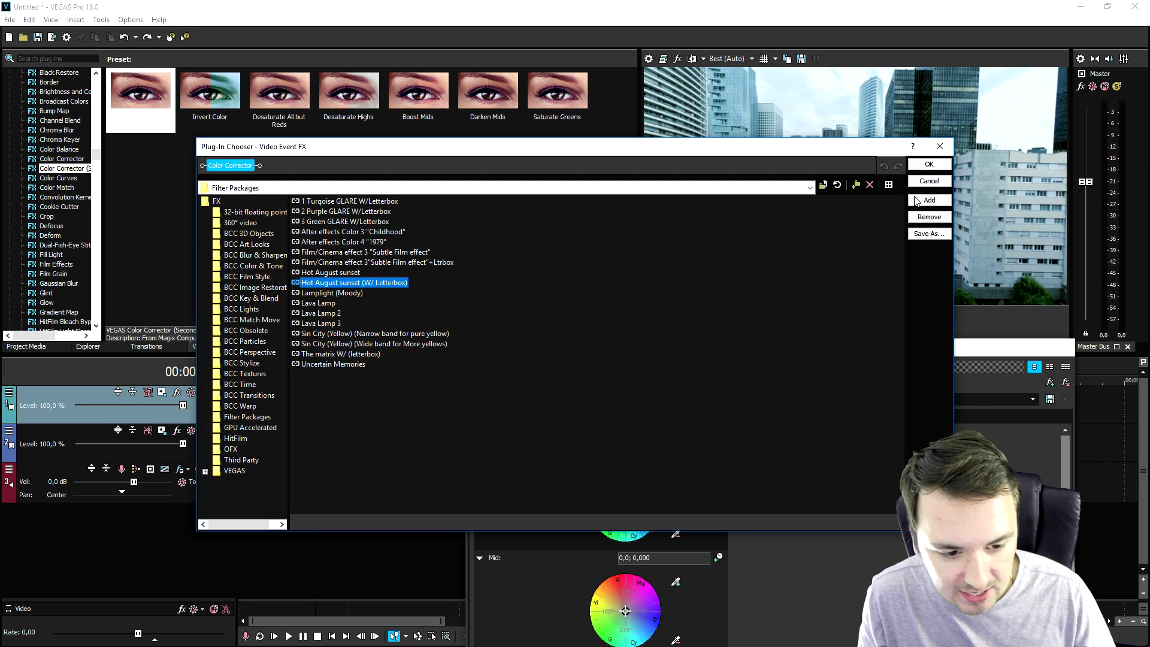
left_click(930, 200)
left_click(928, 165)
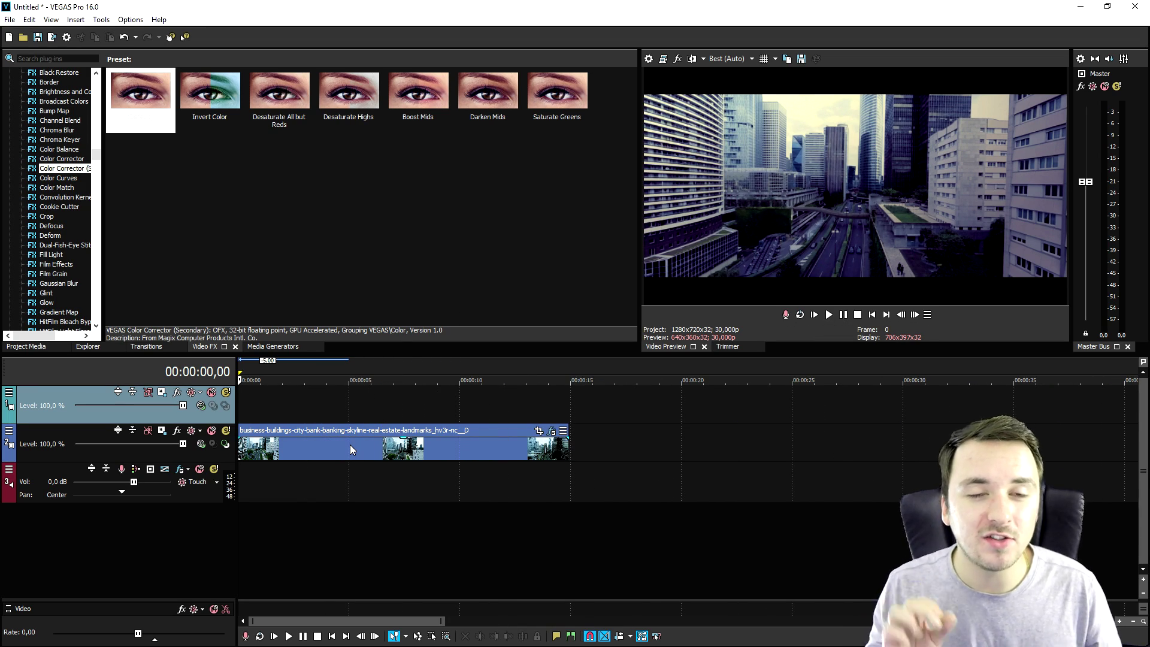
Uncheck Maintain aspect ratio in the drone clip's Properties
right_click(322, 445)
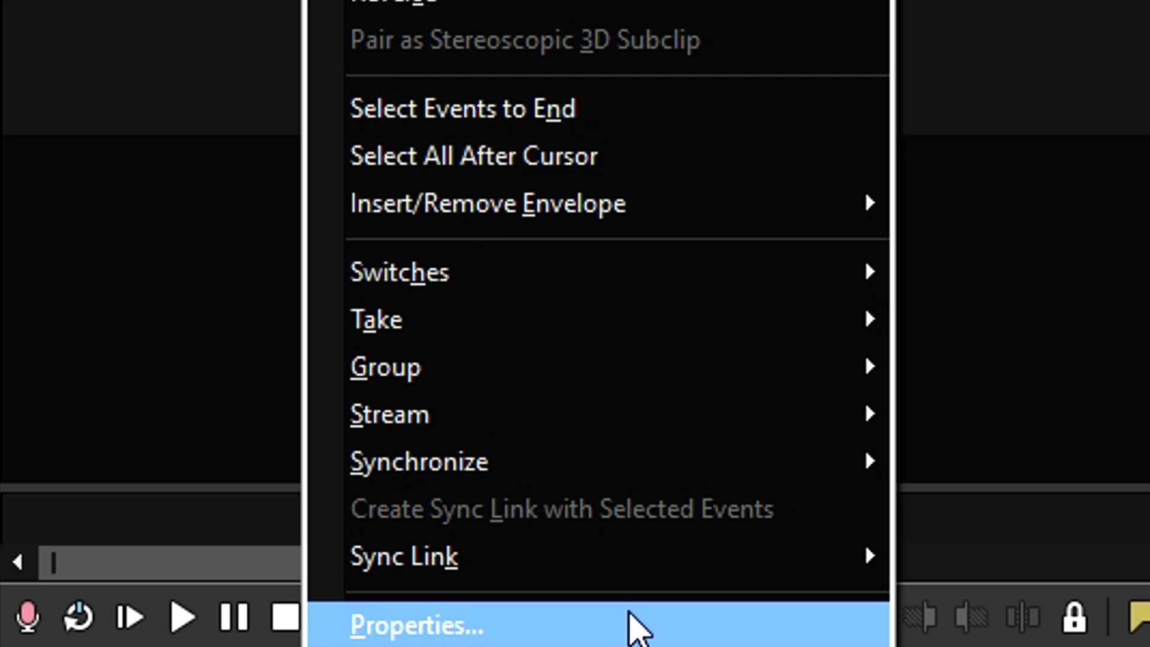
left_click(636, 626)
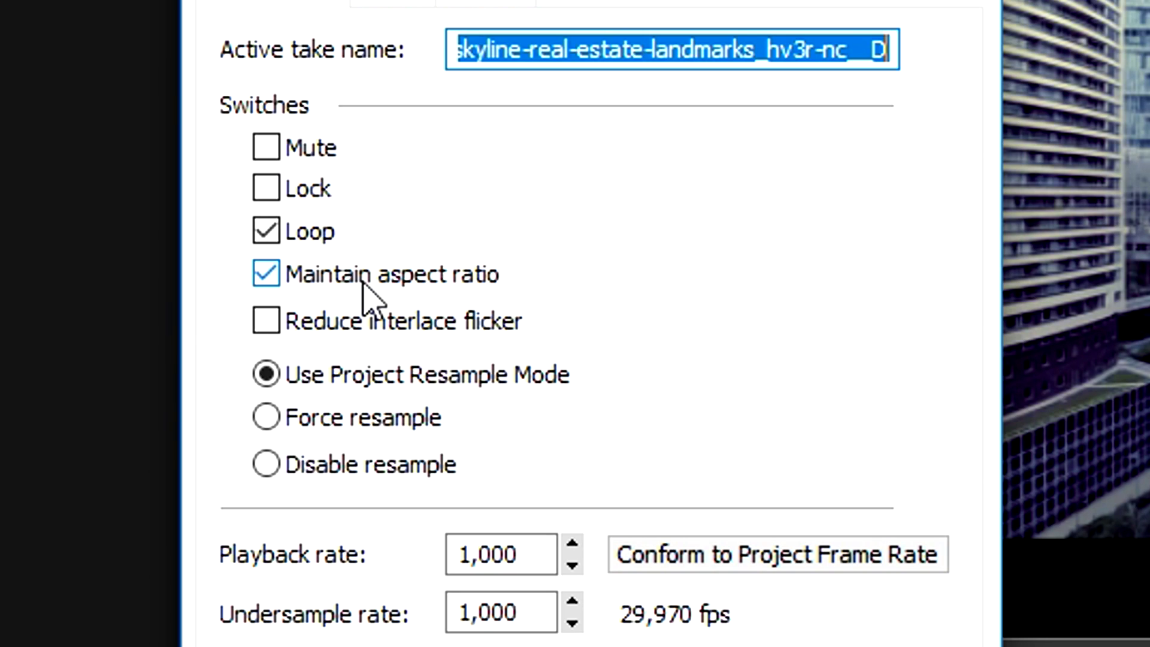
left_click(367, 285)
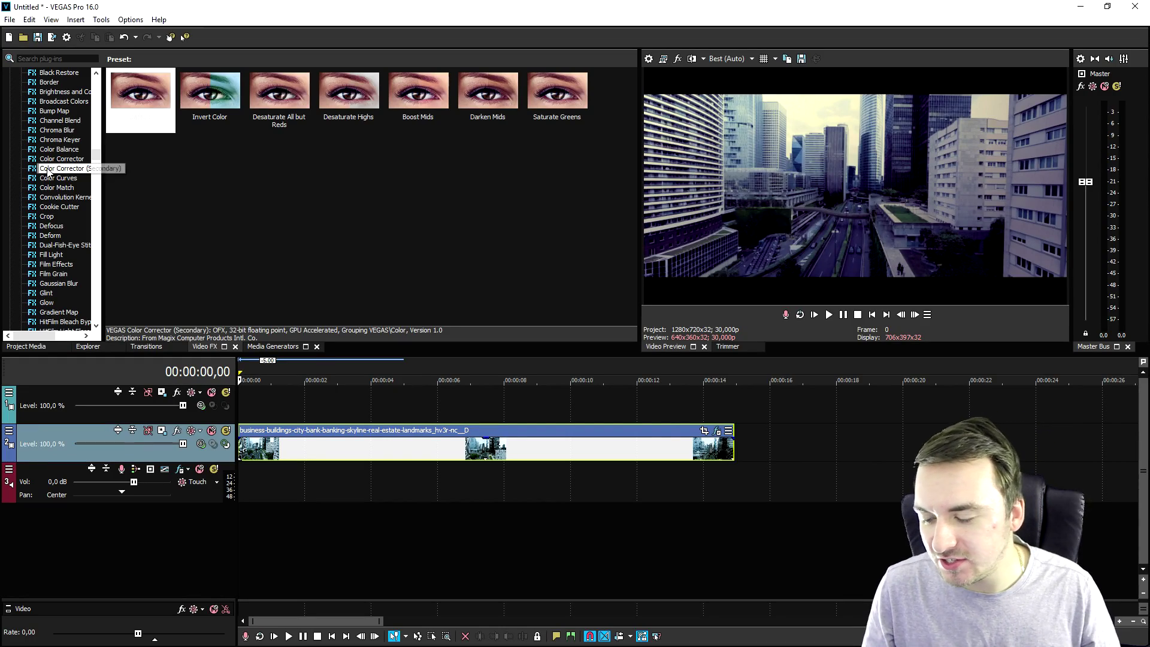
scroll(65, 219, "down", 2)
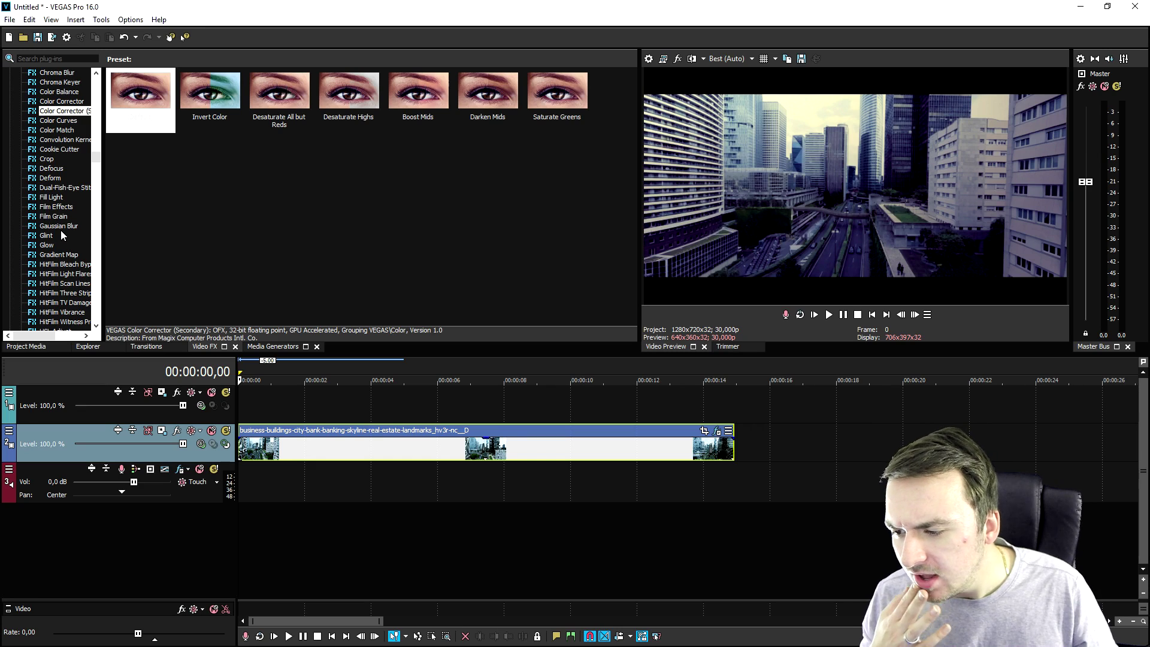
Drag the default Film Effects preset from Video FX onto the drone clip
left_click(63, 208)
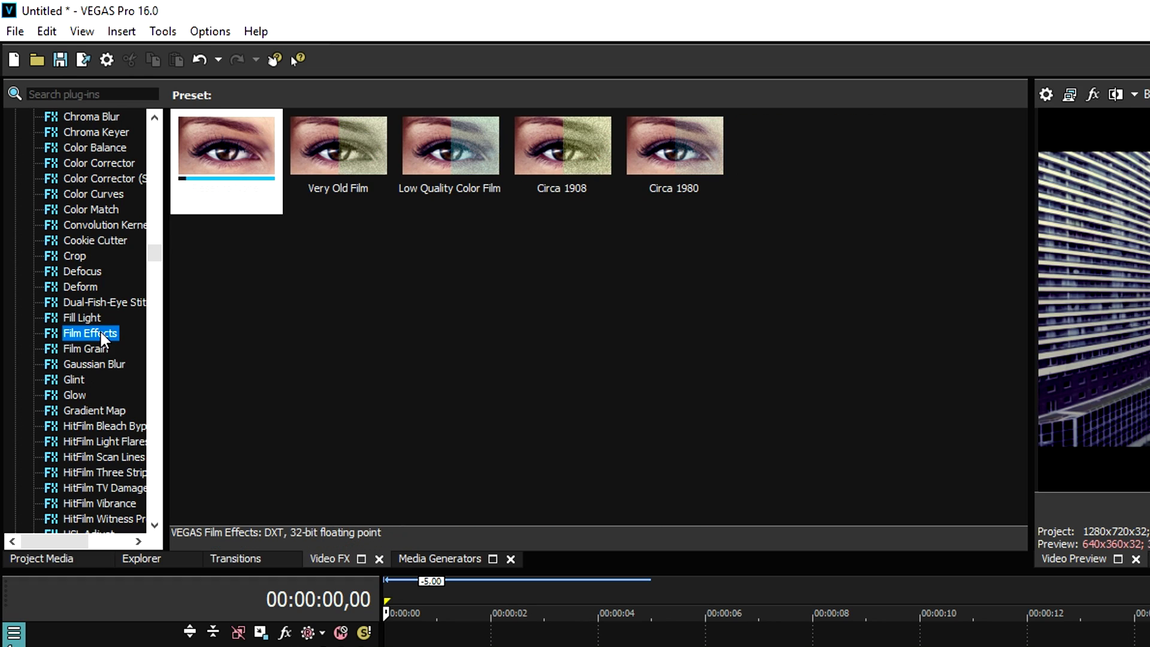
left_click_drag(227, 147, 326, 209)
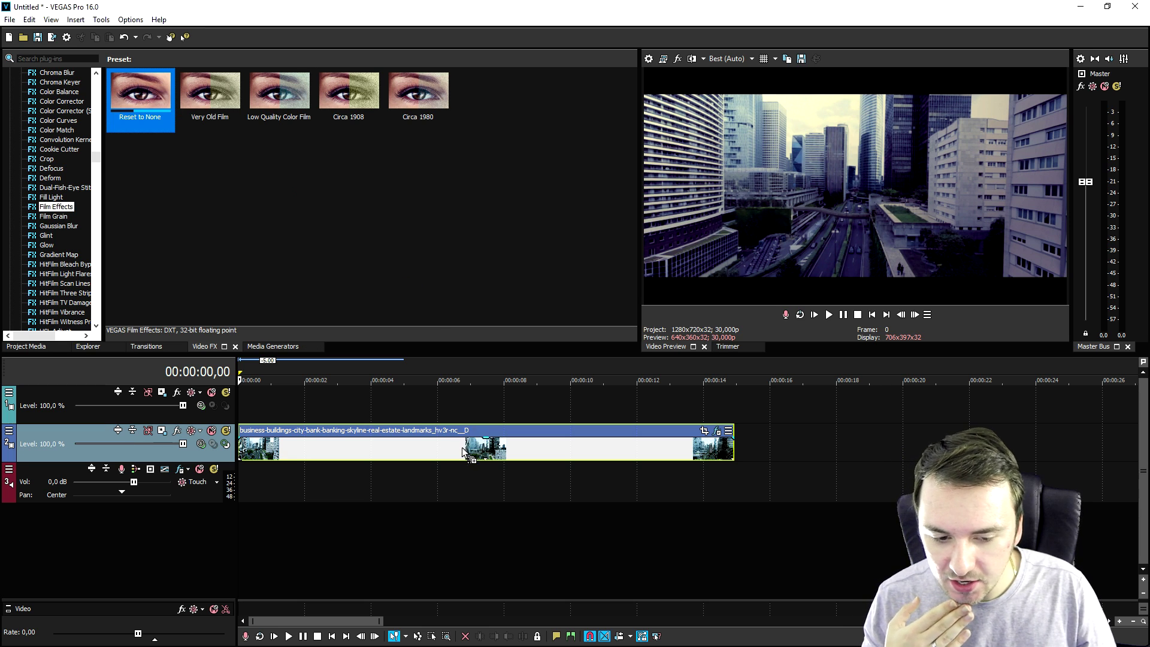
left_click_drag(462, 448, 463, 448)
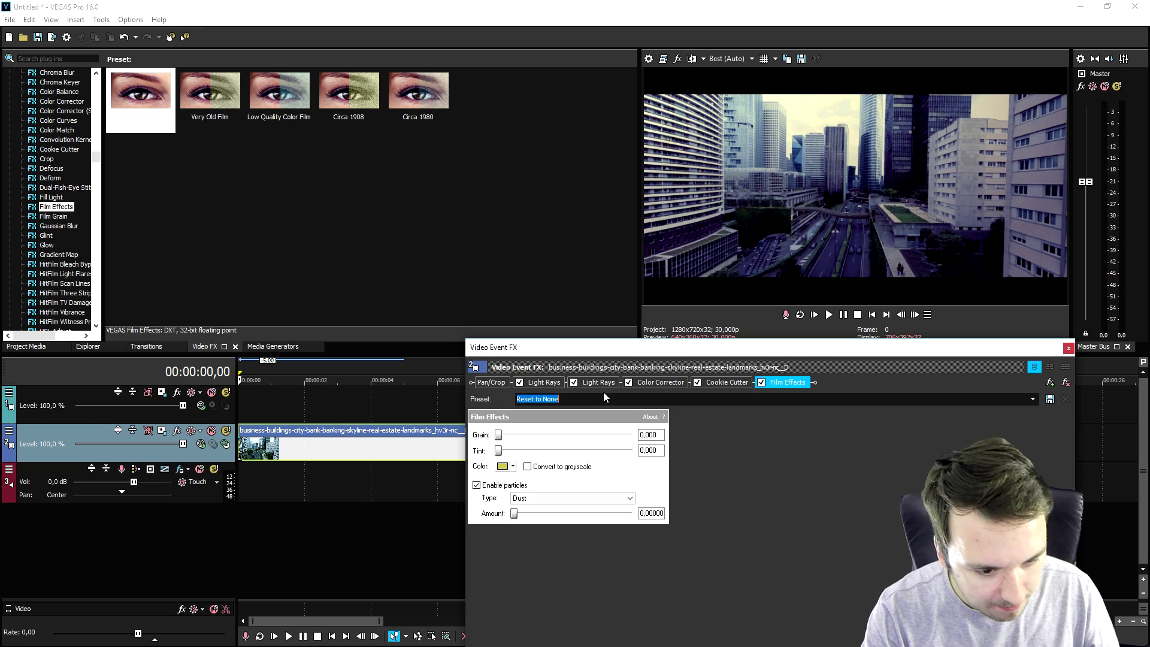